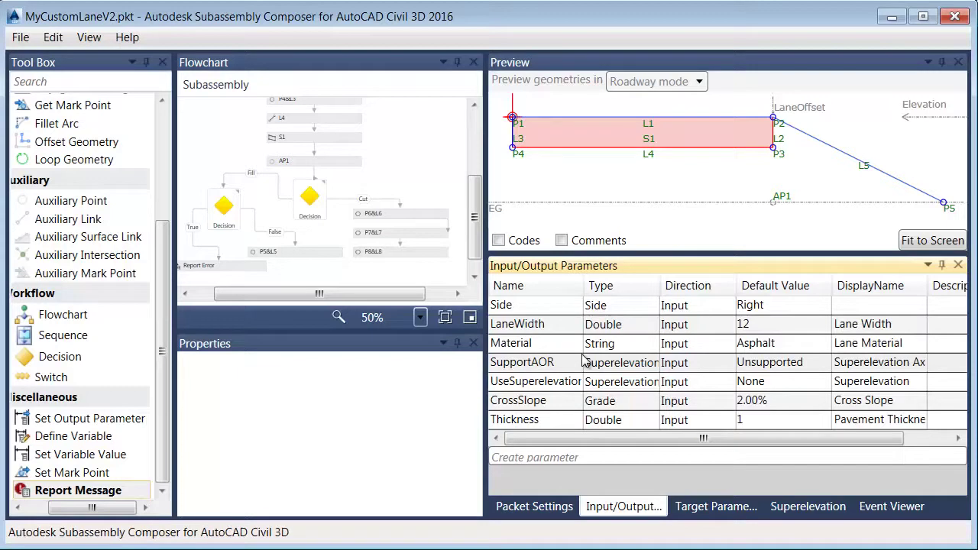
Change the subassembly name in the packet settings to MyCustomLaneV2.
left_click(535, 507)
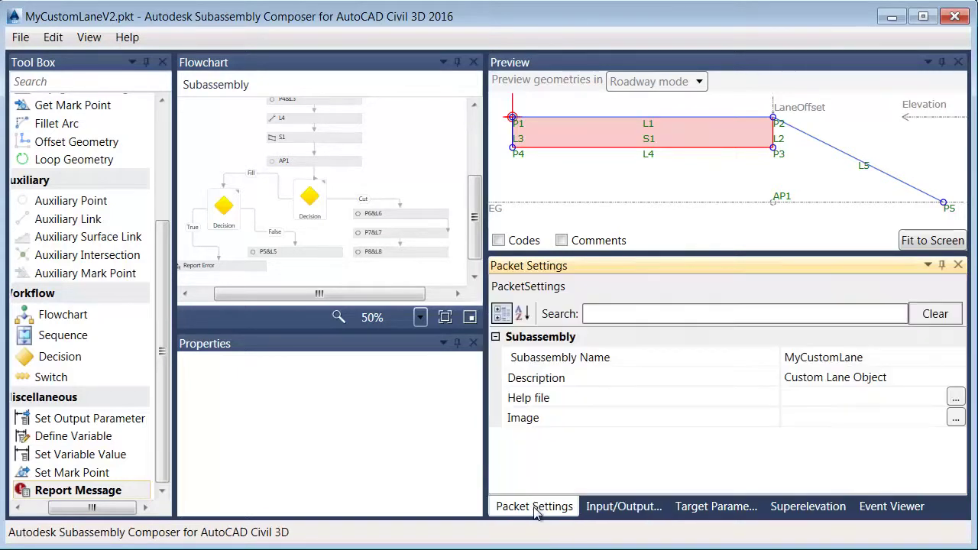
left_click(876, 358)
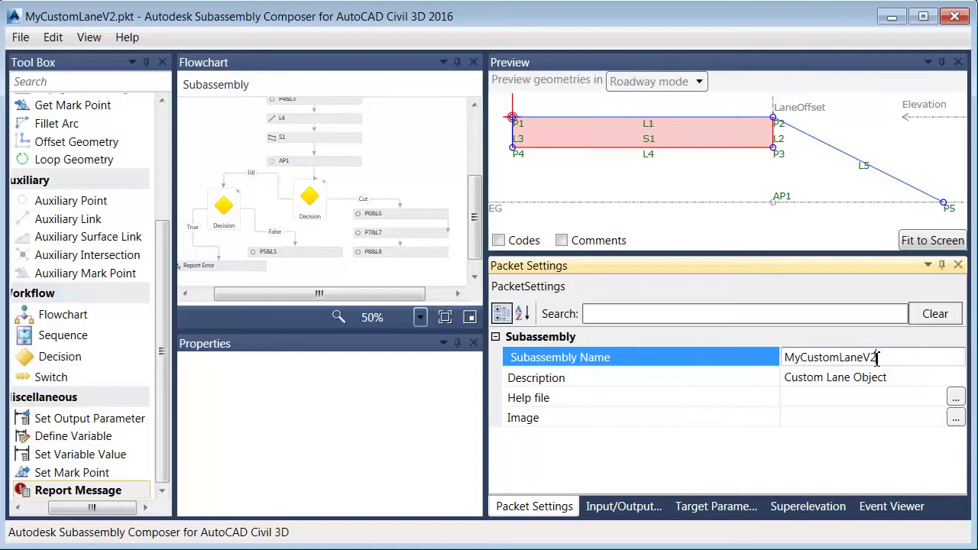
key("ctrl+a")
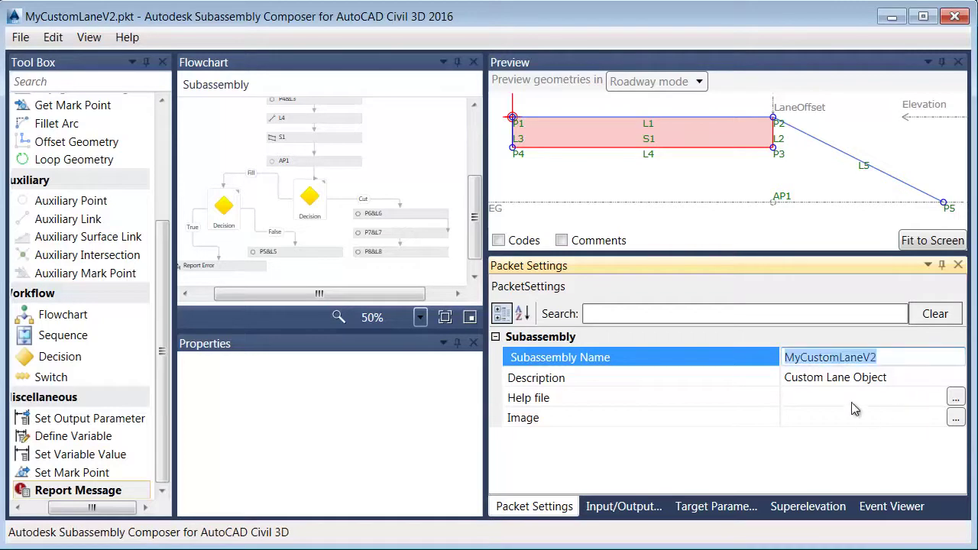
Save a copy of the subassembly packet as MyCustomLaneV2.pkt in the sample_content folder.
left_click(21, 37)
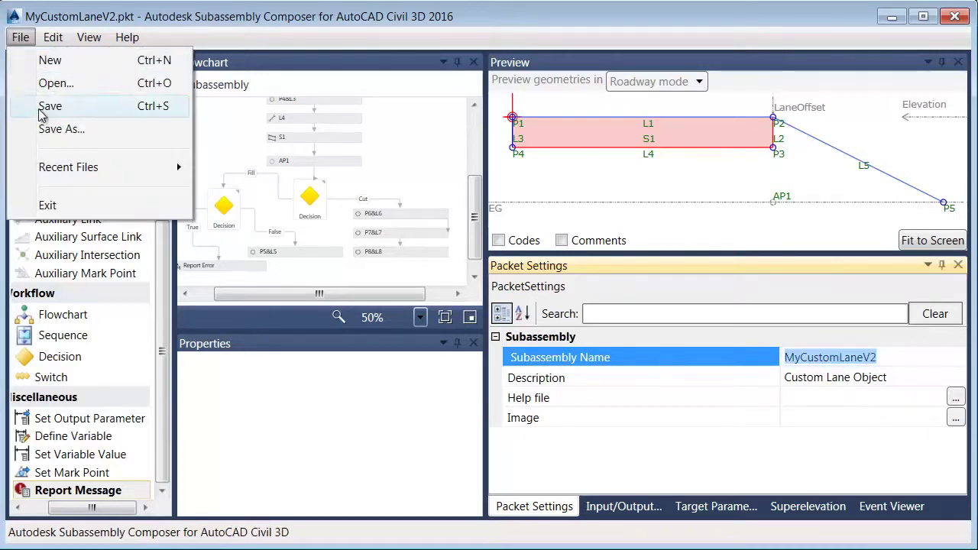
left_click(51, 132)
left_click(321, 157)
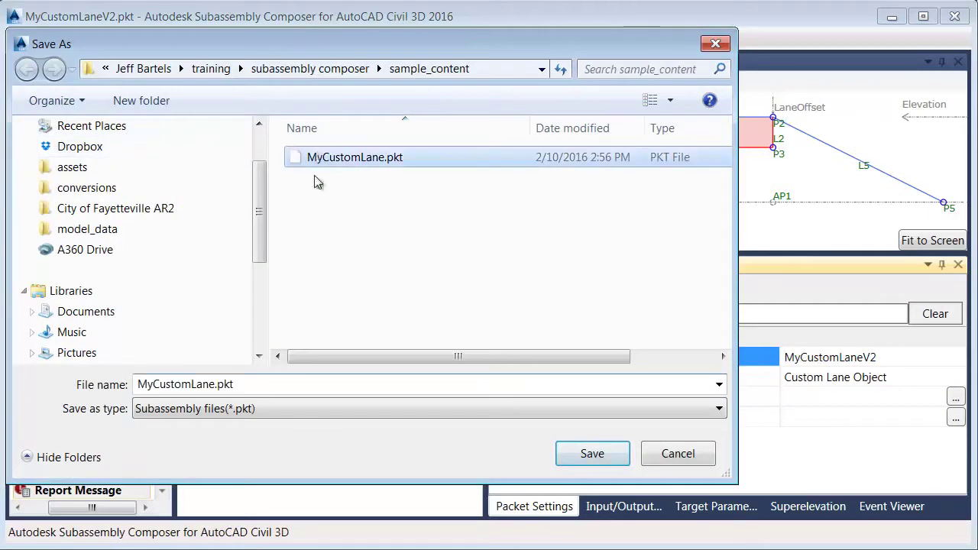
double_click(214, 385)
left_click(218, 385)
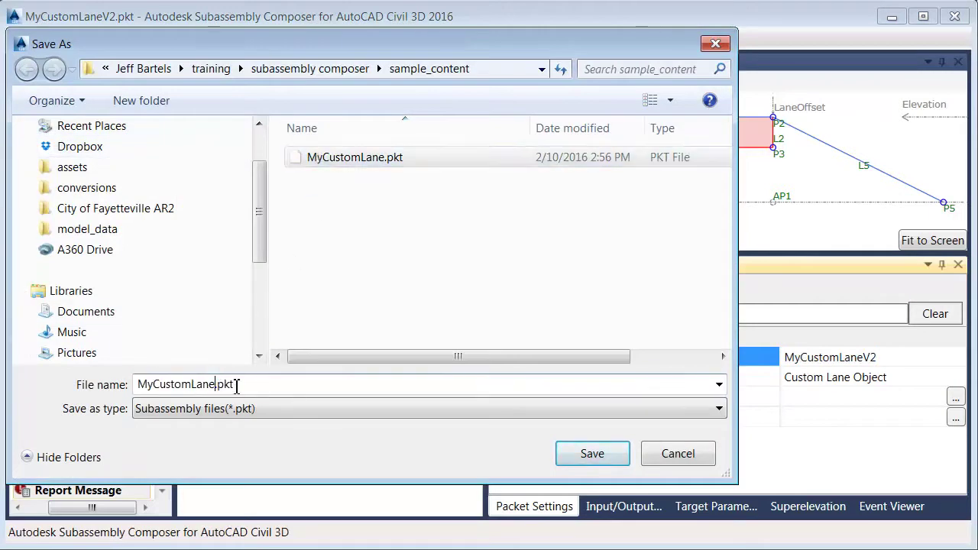
type("V2")
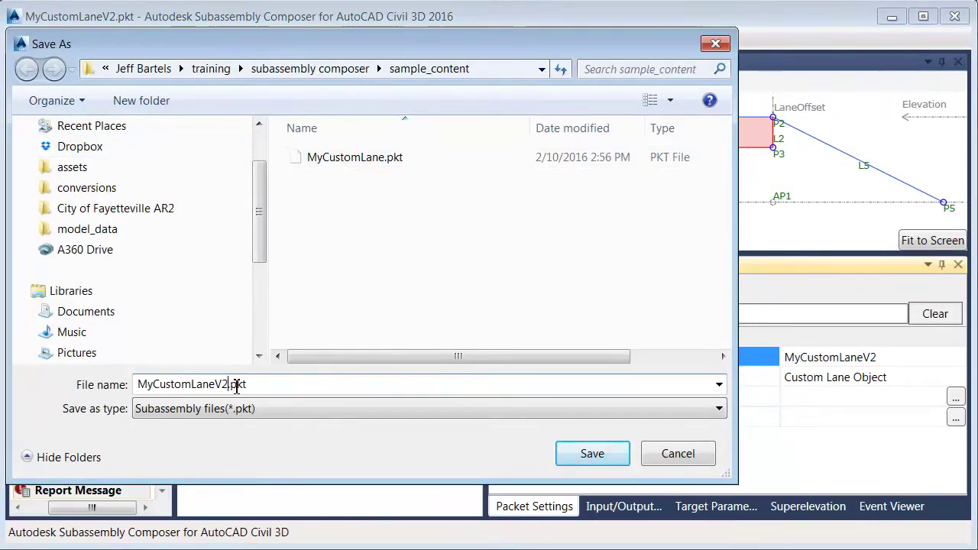
left_click(589, 455)
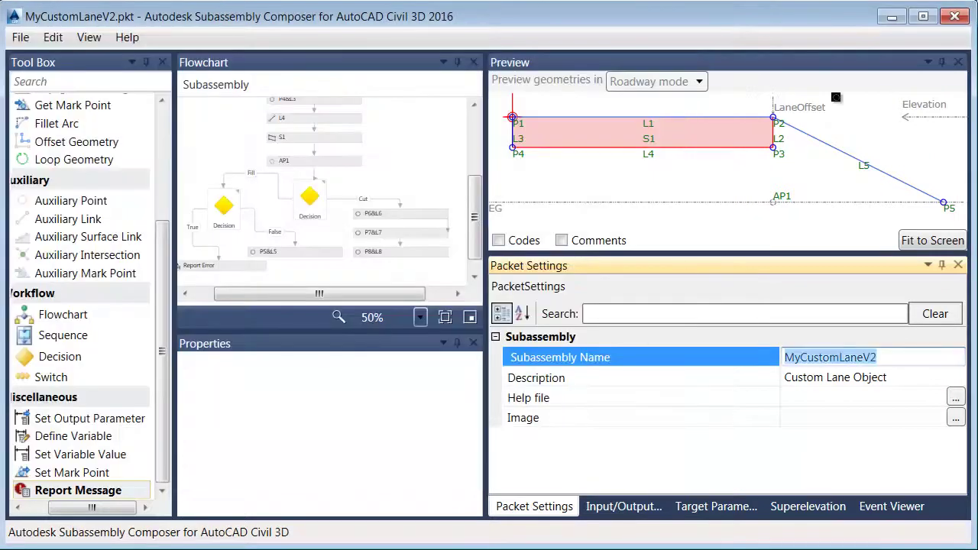
Switch to Civil 3D and import the MyCustomLaneV2.pkt subassembly into the Custom tool palette.
left_click(892, 21)
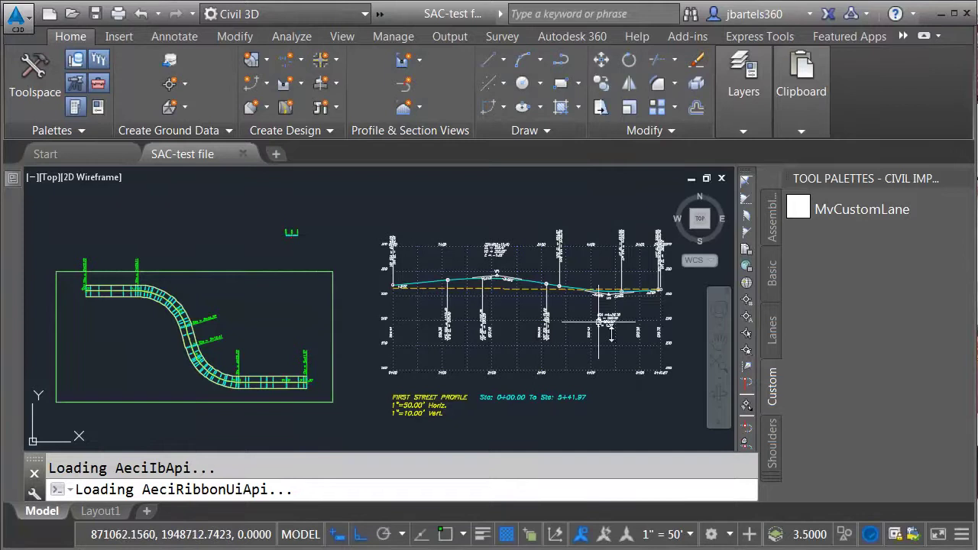
right_click(773, 391)
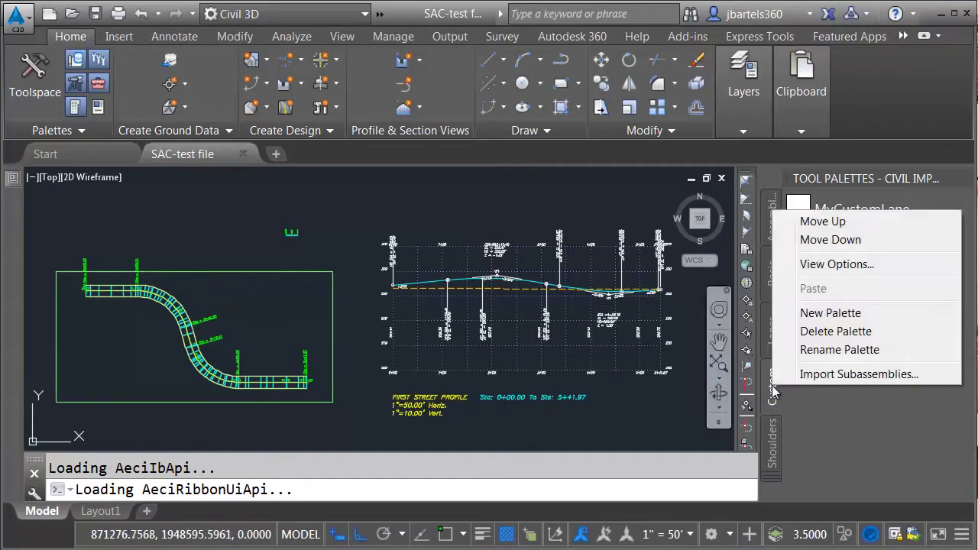
left_click(797, 375)
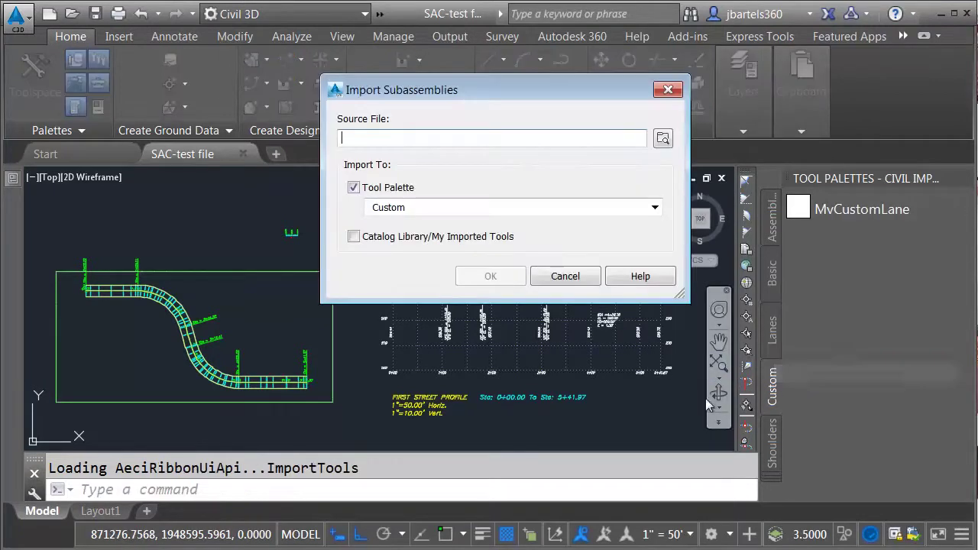
left_click(662, 139)
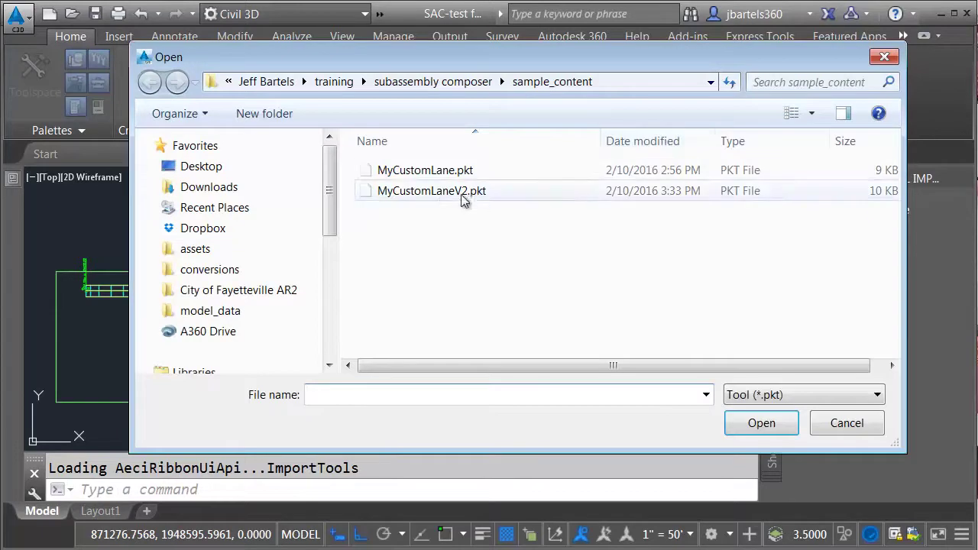
left_click(432, 191)
left_click(754, 424)
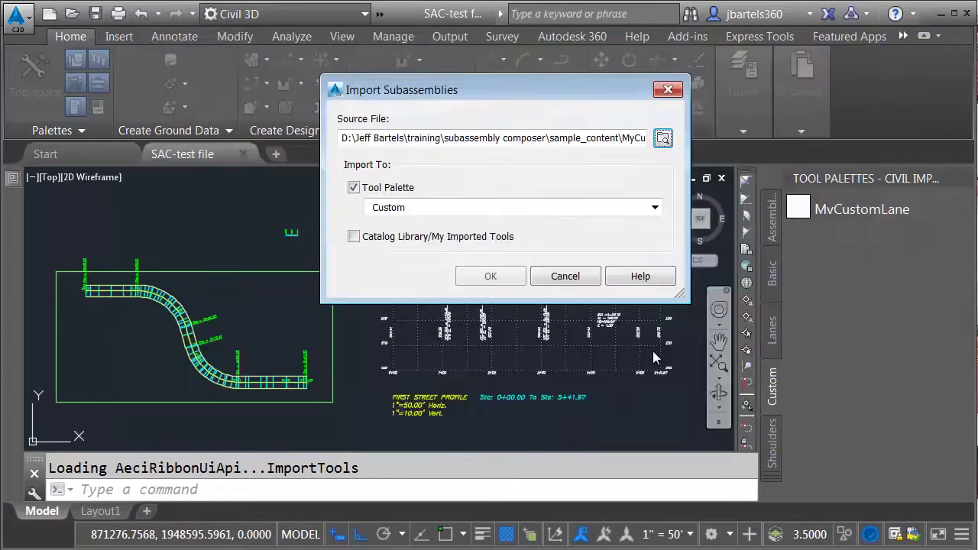
left_click(491, 276)
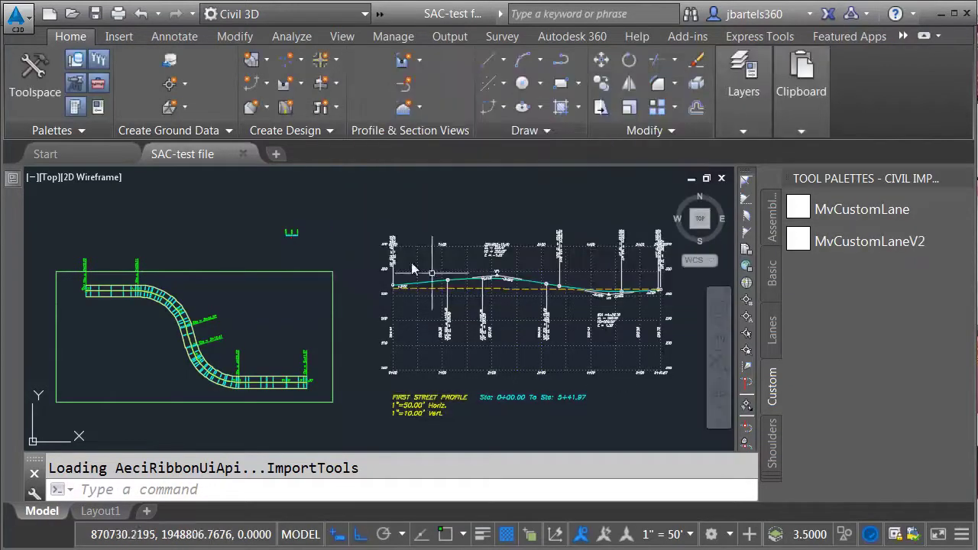
key("Escape")
Delete the existing lane subassemblies on both sides of the assembly baseline.
scroll(289, 238, "up", 4)
scroll(288, 238, "up", 6)
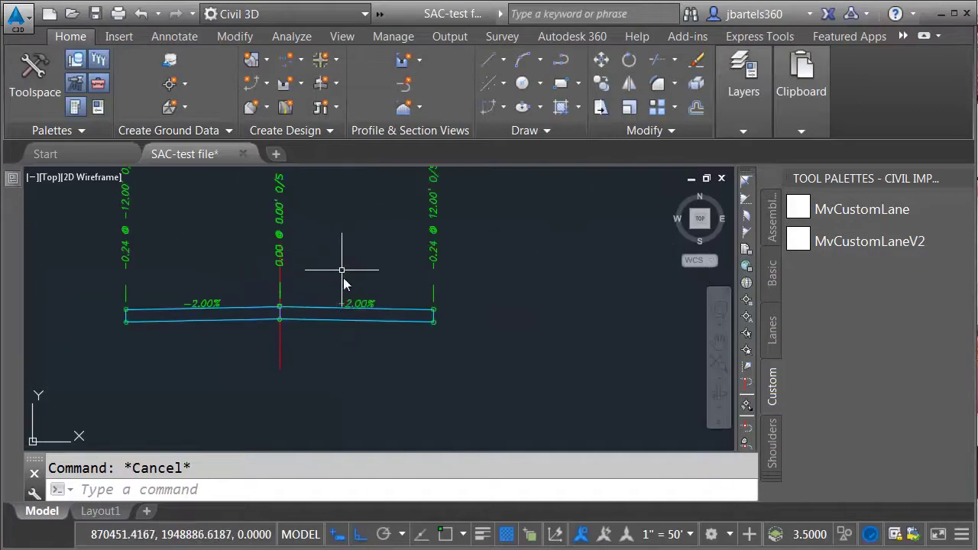
left_click(348, 312)
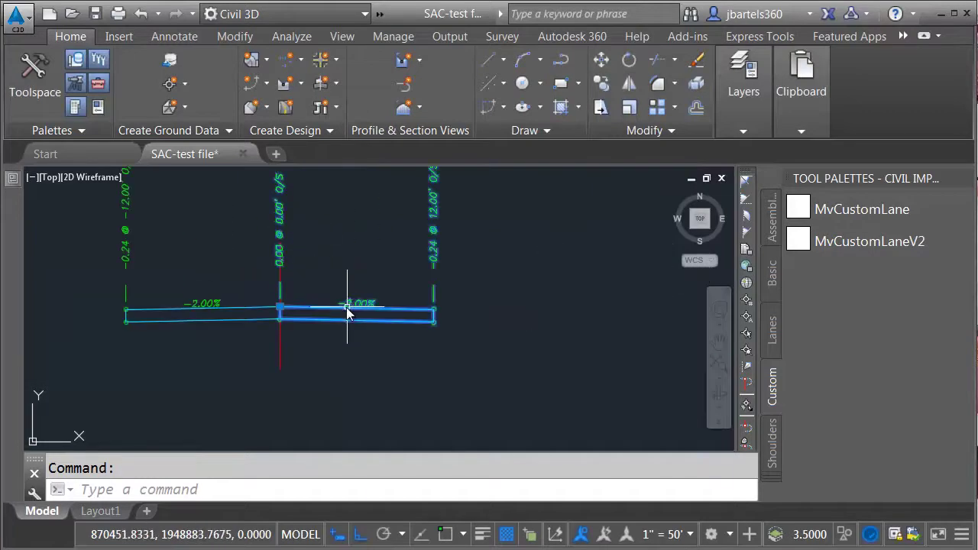
left_click(243, 314)
key("Delete")
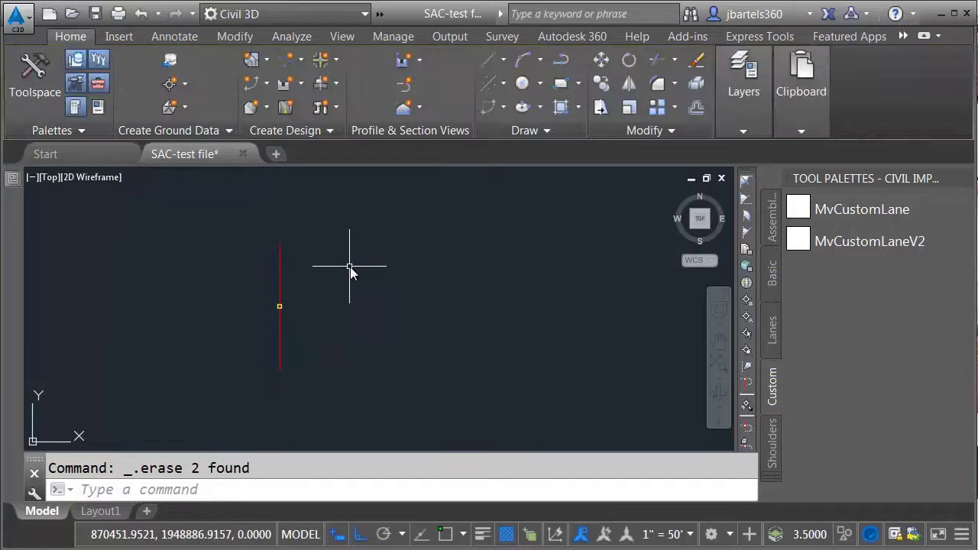
Rebuild the existing First Street corridor in plan view using the emptied assembly.
scroll(350, 271, "down", 10)
scroll(220, 328, "up", 5)
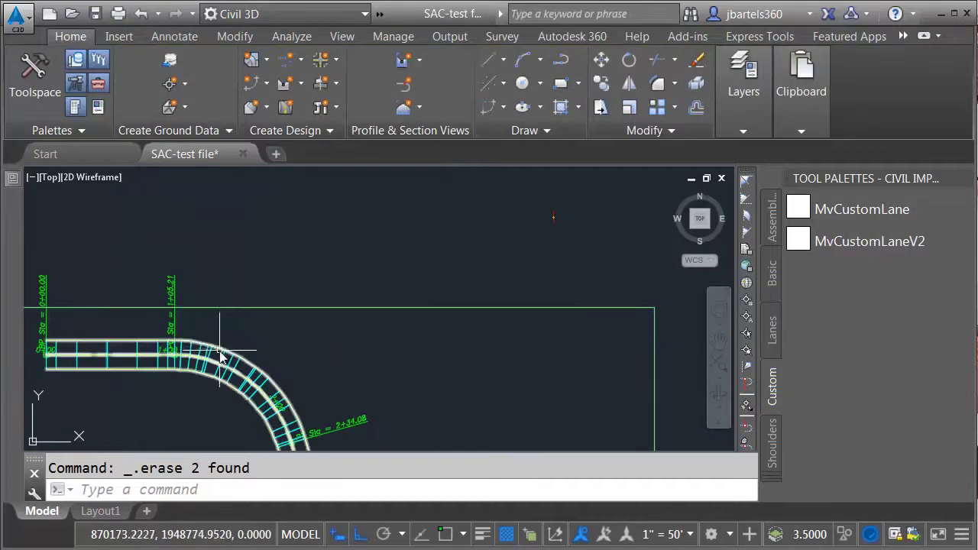
left_click(222, 350)
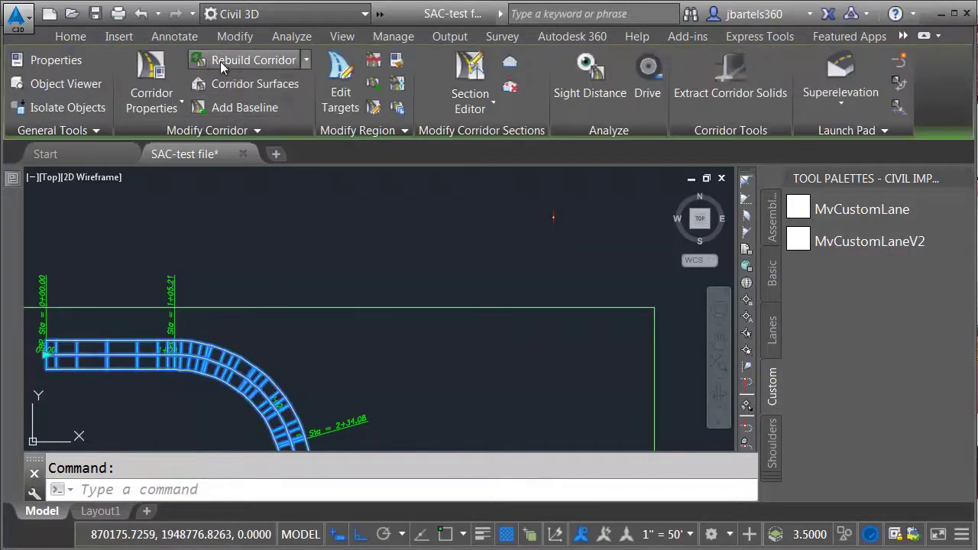
left_click(222, 64)
key("Escape")
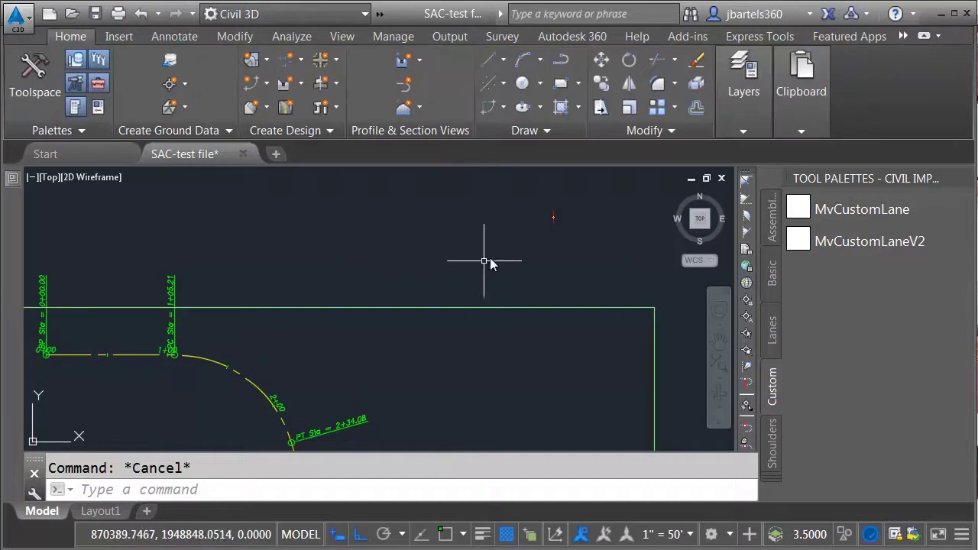
Attach the MyCustomLaneV2 subassembly to both sides of the assembly's baseline marker.
scroll(535, 229, "up", 3)
middle_click_drag(572, 212, 484, 321)
scroll(463, 288, "up", 5)
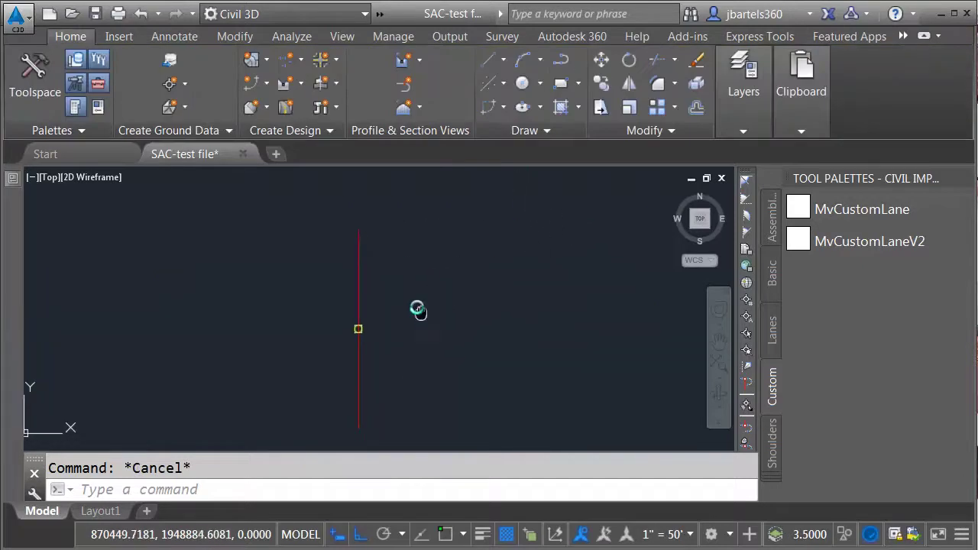
left_click(801, 241)
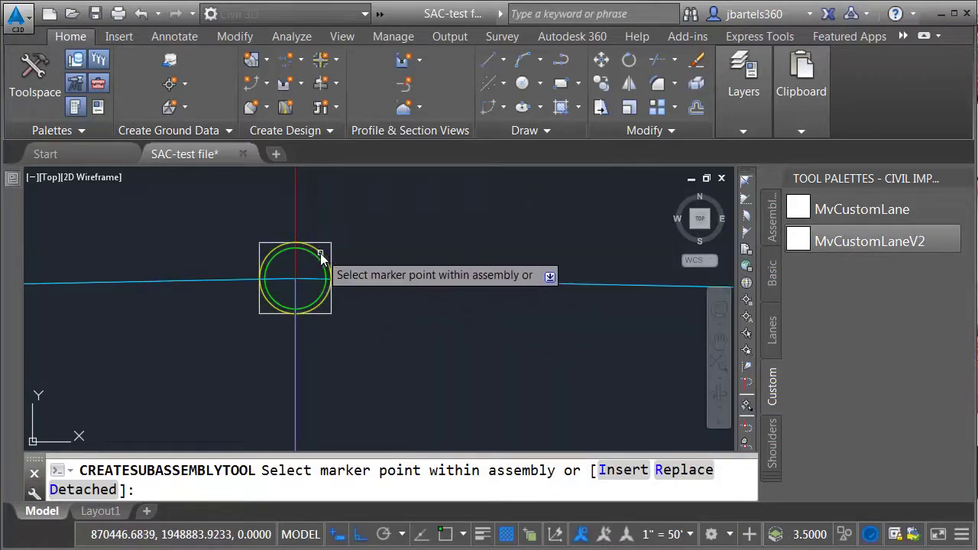
left_click(403, 287)
key("Escape")
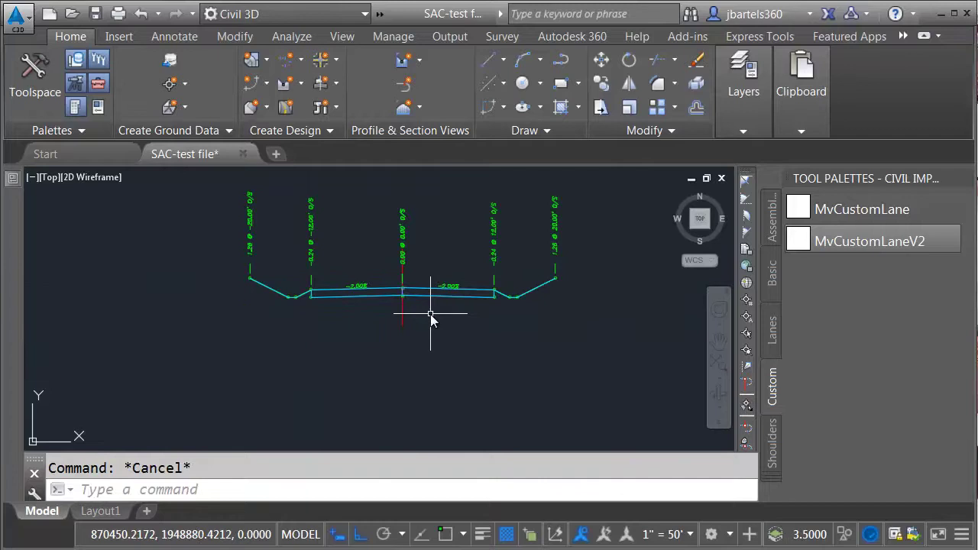
Create a First Street corridor using profile First Street-FG, assembly SAC-test and target surface EG, with baseline and region parameters enabled.
scroll(432, 313, "down", 3)
middle_click_drag(433, 313, 371, 269)
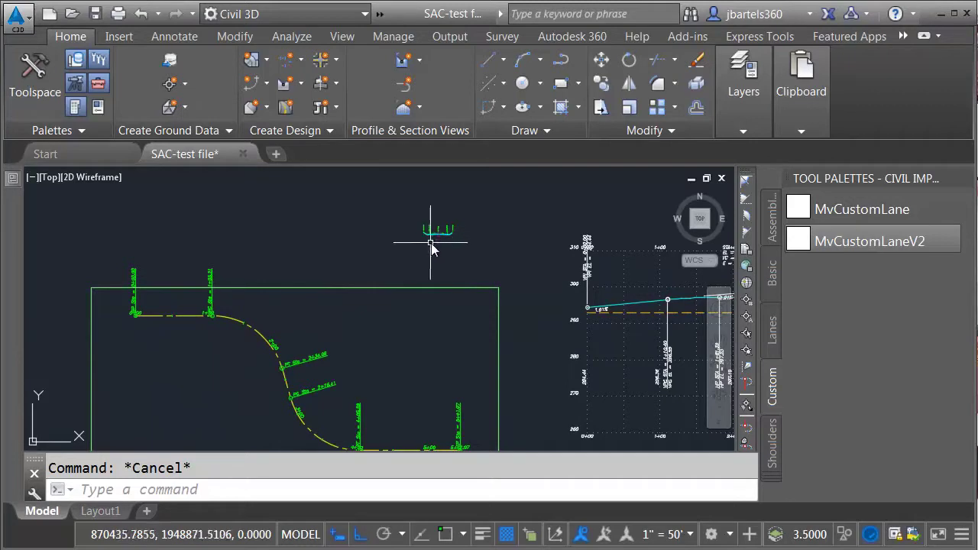
left_click(285, 107)
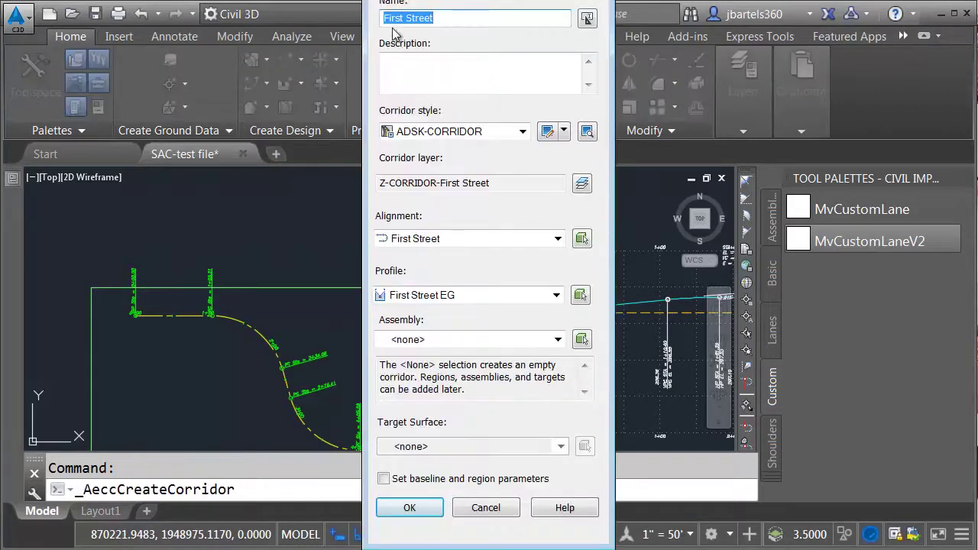
left_click(409, 295)
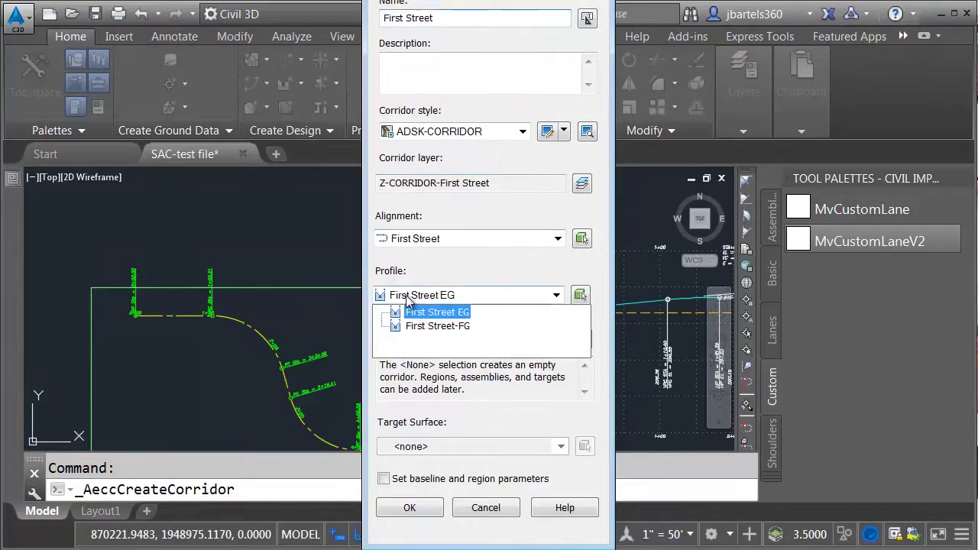
left_click(428, 328)
left_click(436, 340)
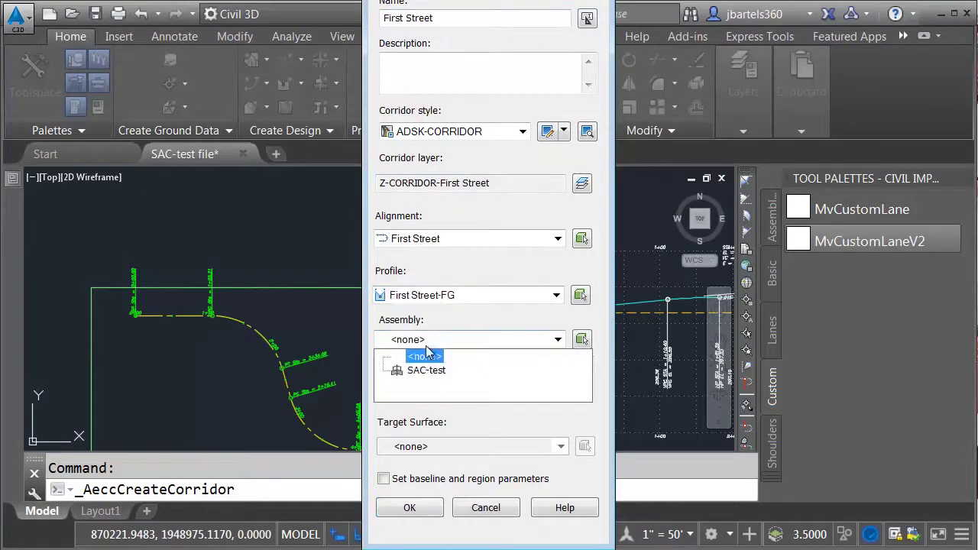
left_click(417, 372)
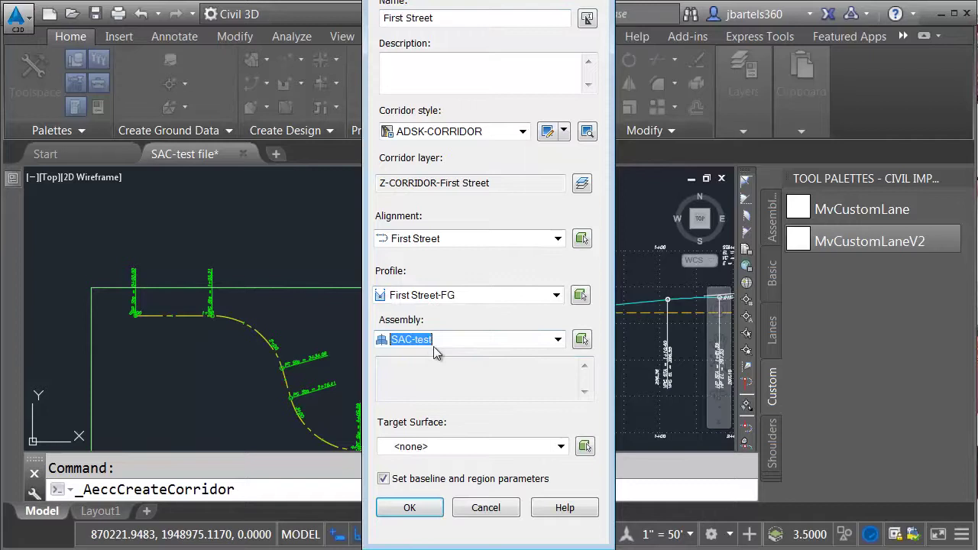
left_click(425, 447)
left_click(395, 477)
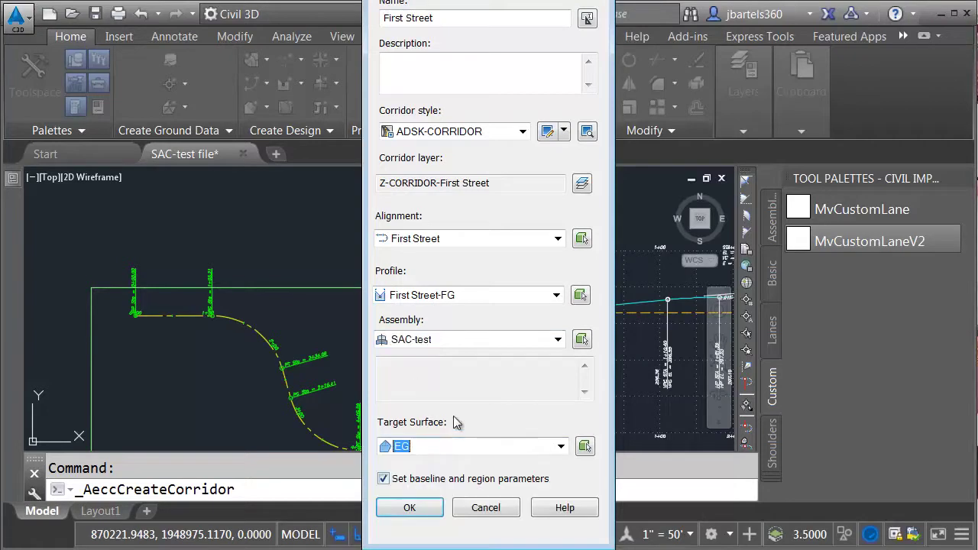
left_click(412, 508)
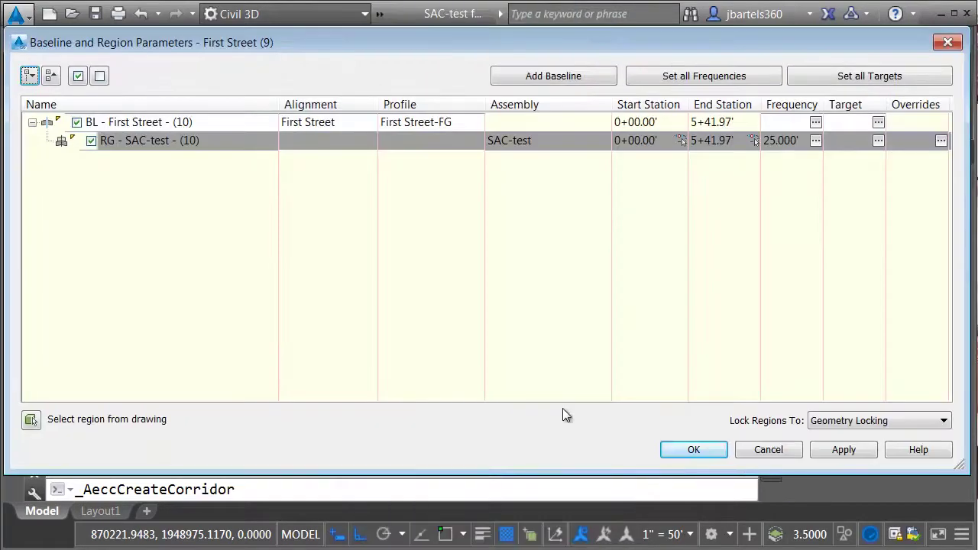
Set the SAC-test region's assembly frequency along curves to By curvature and rebuild the corridor.
left_click(815, 140)
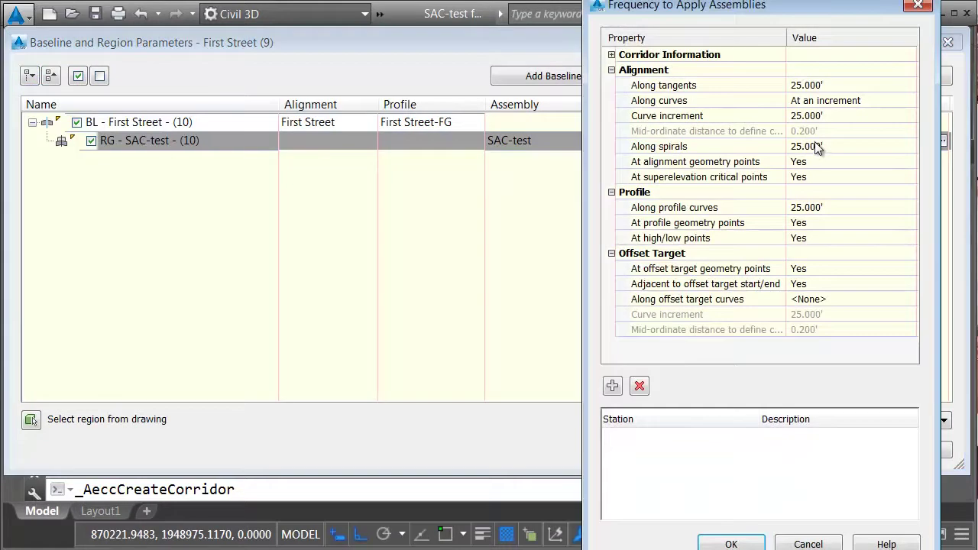
left_click(810, 103)
left_click(811, 101)
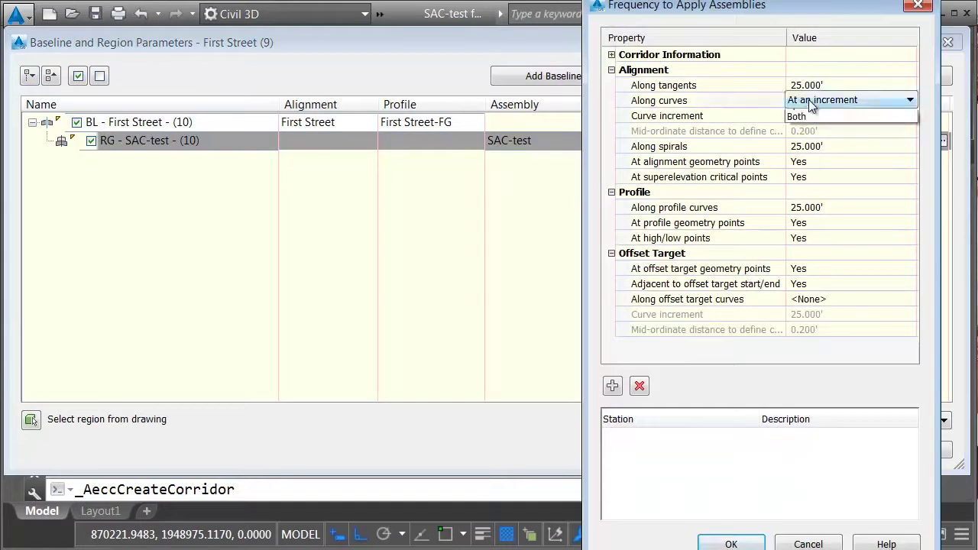
left_click(803, 128)
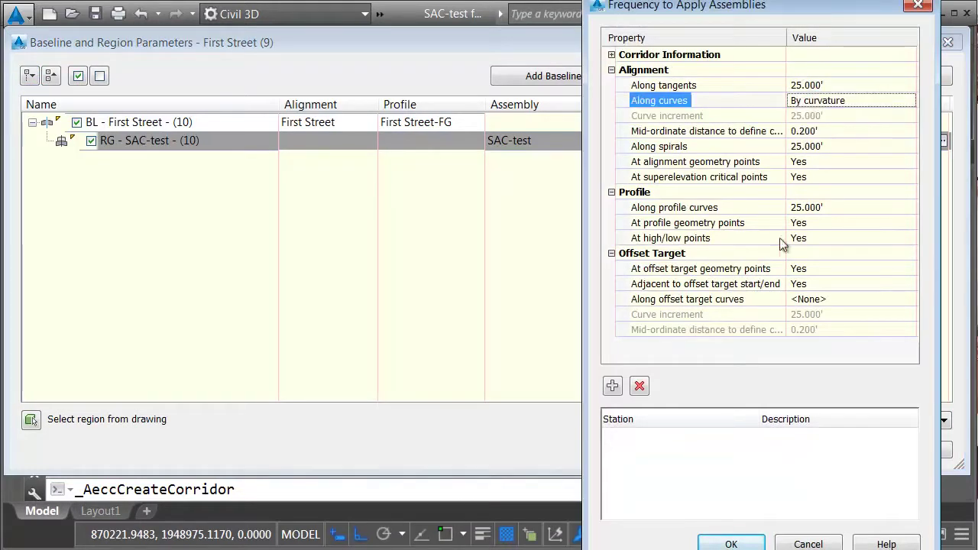
left_click(732, 542)
left_click(691, 450)
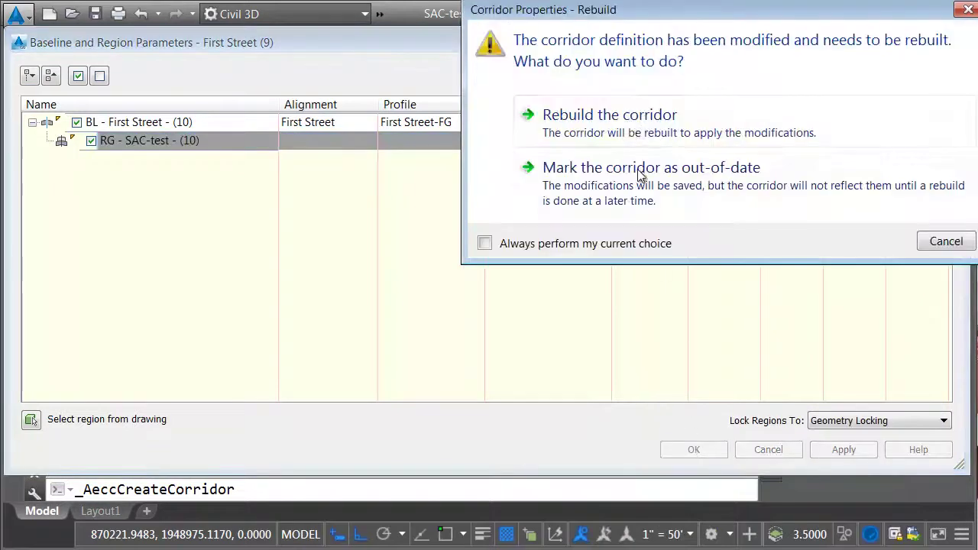
left_click(635, 121)
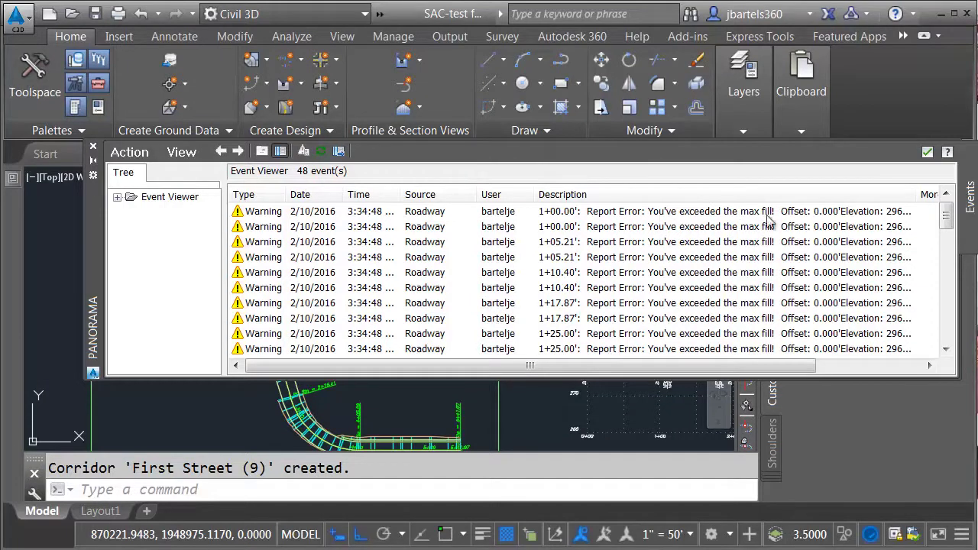
Clear all events from the Event Viewer and close it.
left_click(129, 152)
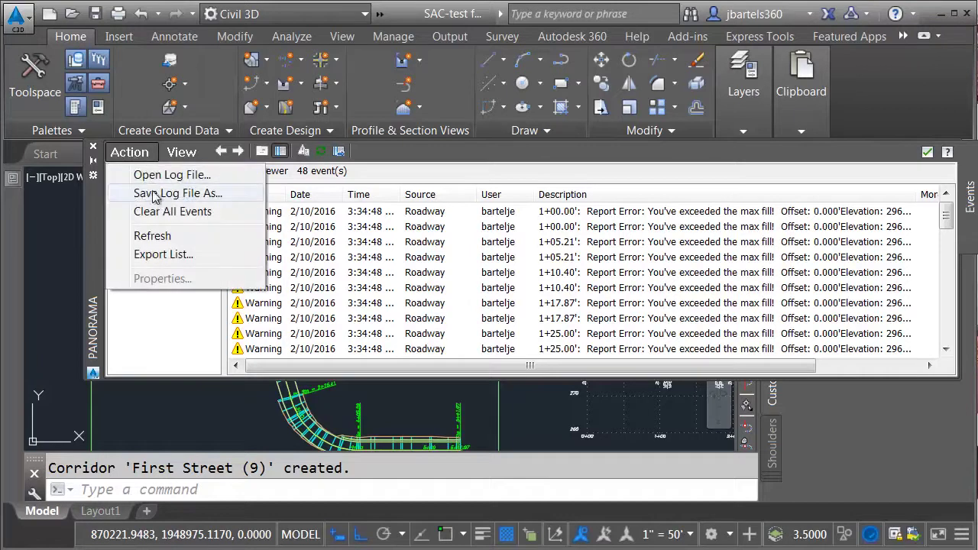
left_click(164, 209)
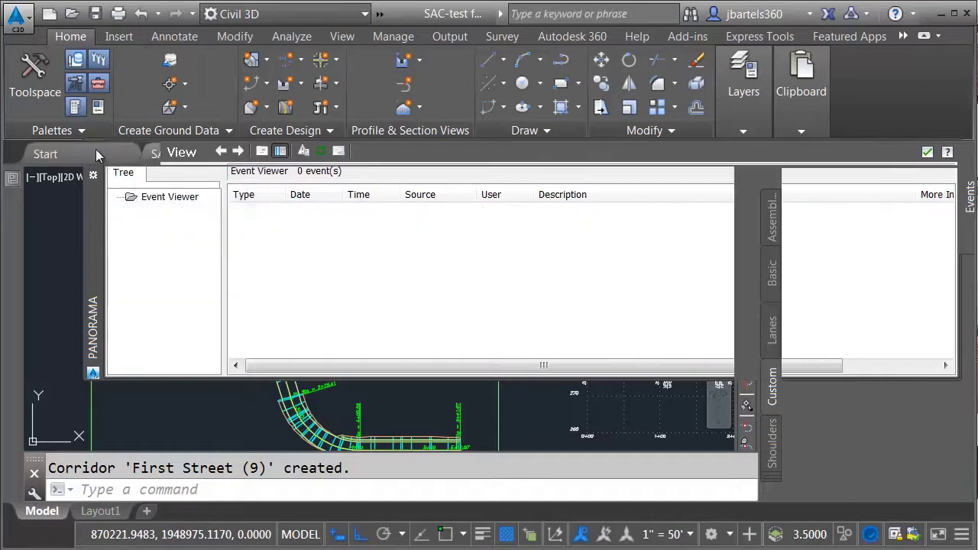
left_click(93, 148)
Lower the crest VPI of the First Street design profile straight down by about 13 drawing units.
scroll(203, 351, "up", 4)
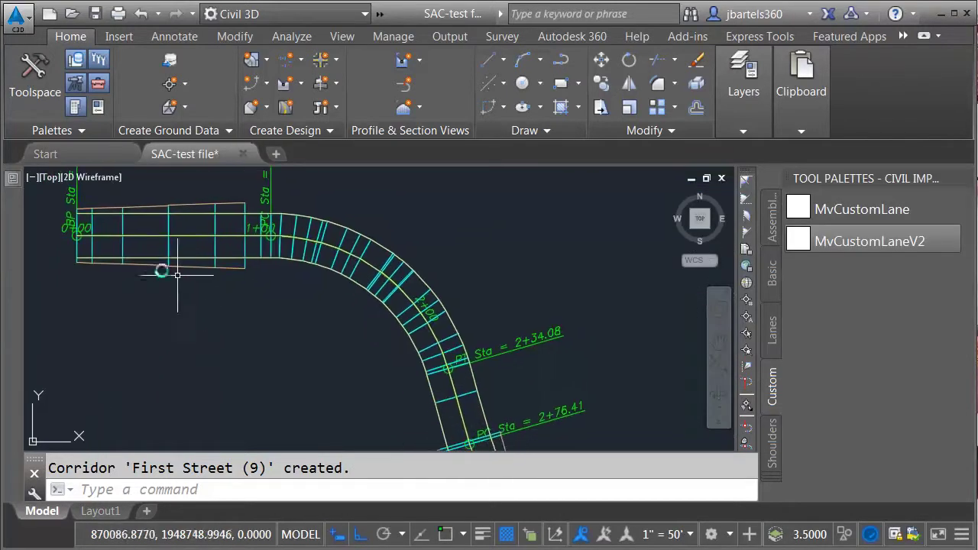
scroll(240, 273, "down", 3)
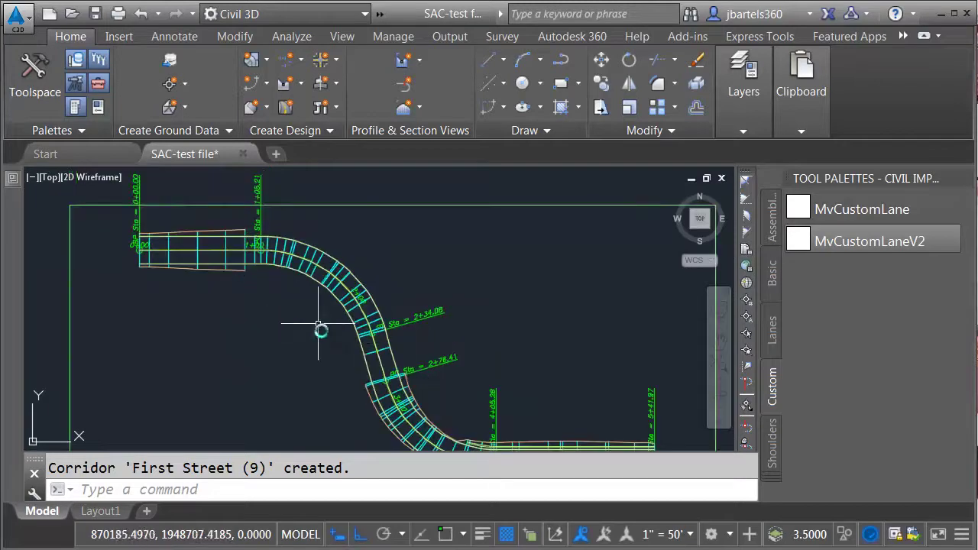
scroll(267, 294, "down", 2)
scroll(267, 294, "down", 1)
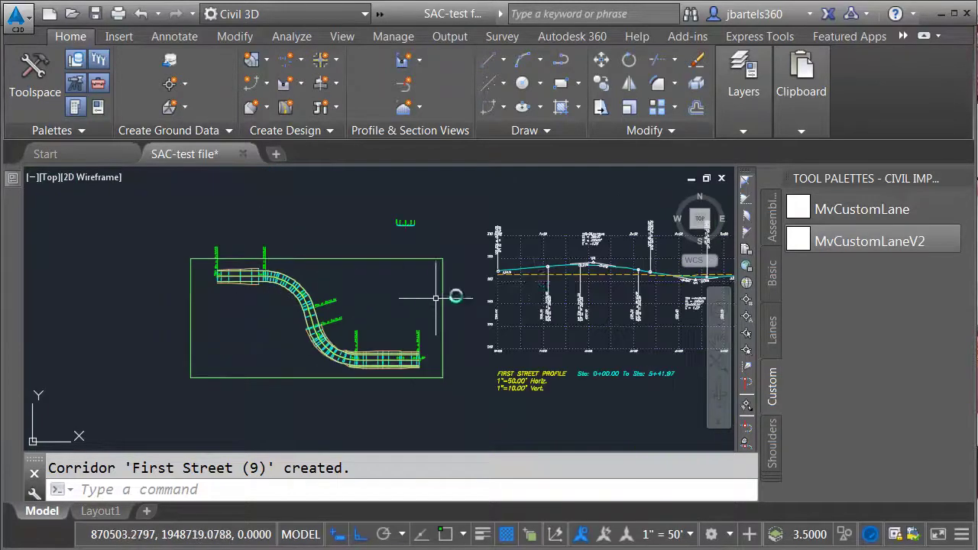
scroll(558, 279, "up", 5)
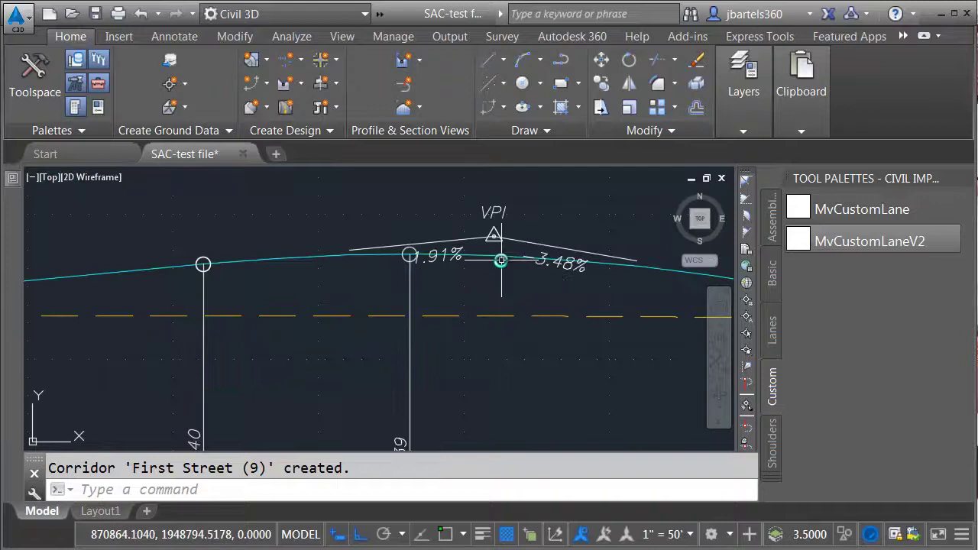
left_click(497, 255)
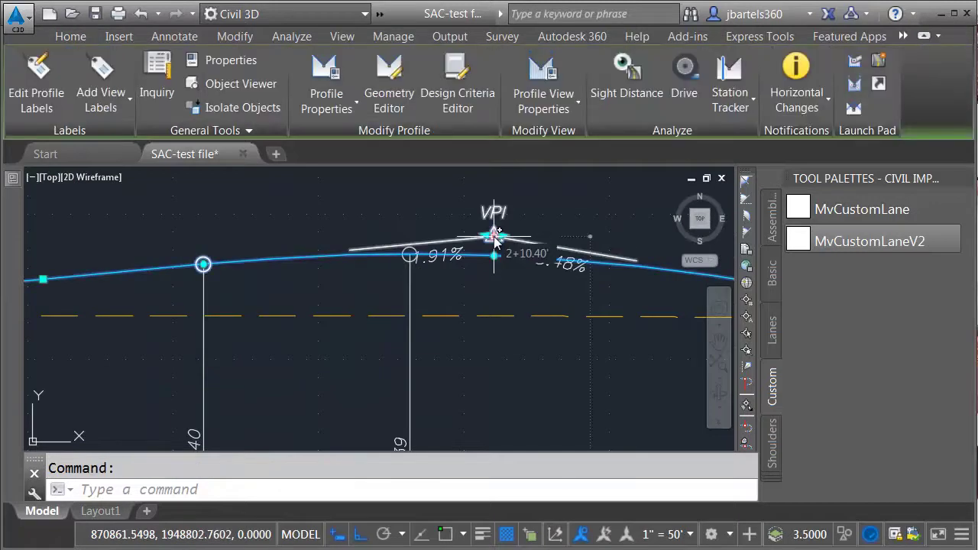
left_click(494, 237)
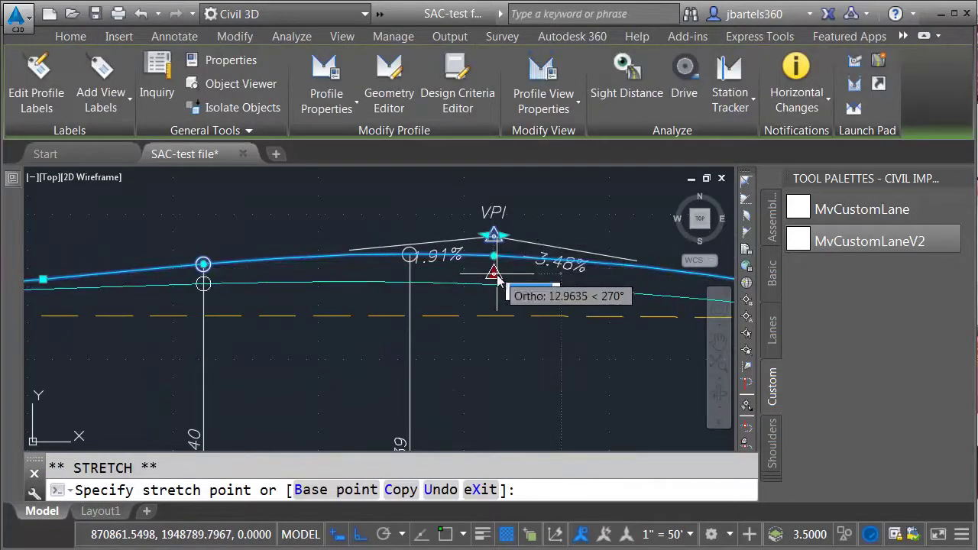
left_click(498, 282)
key("Escape")
Rebuild the First Street corridor from the edited profile.
scroll(344, 283, "down", 4)
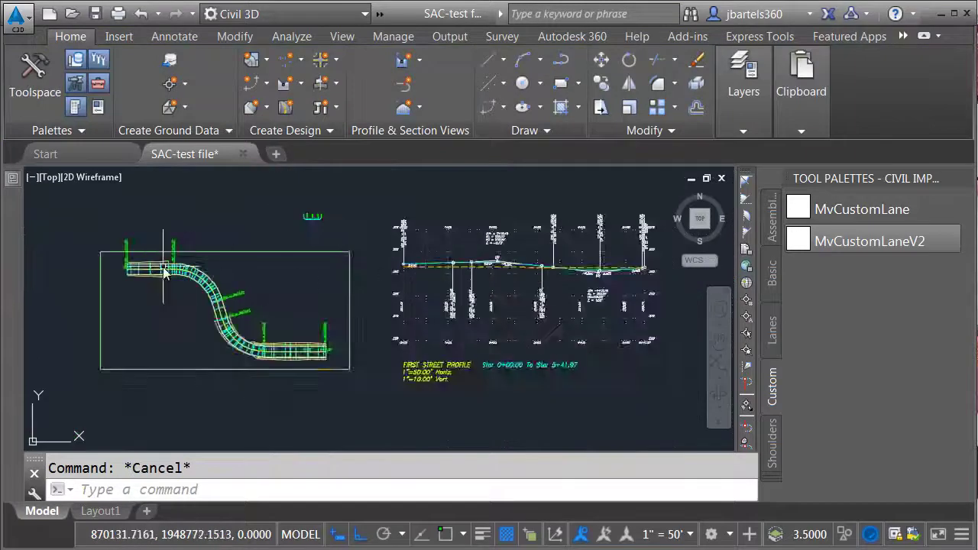
scroll(187, 280, "up", 4)
left_click(255, 269)
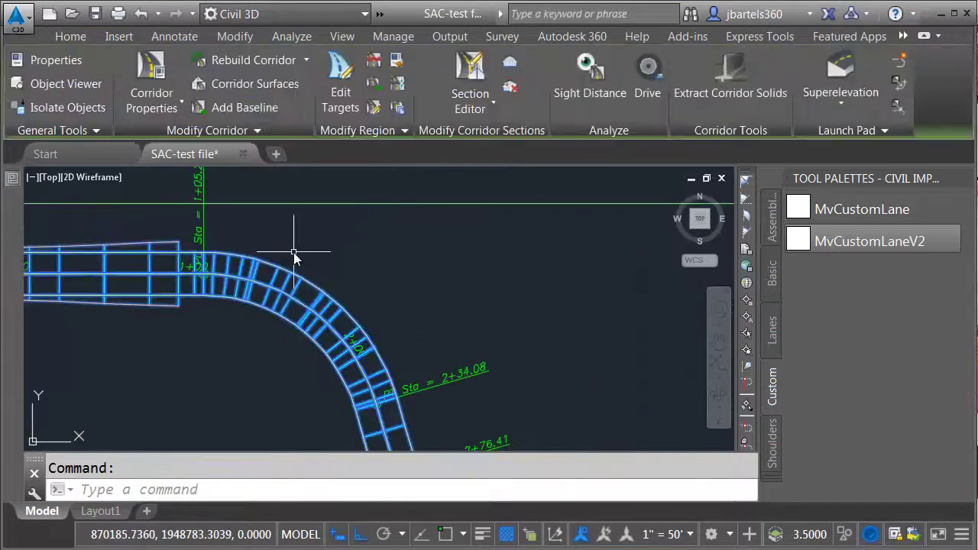
left_click(252, 59)
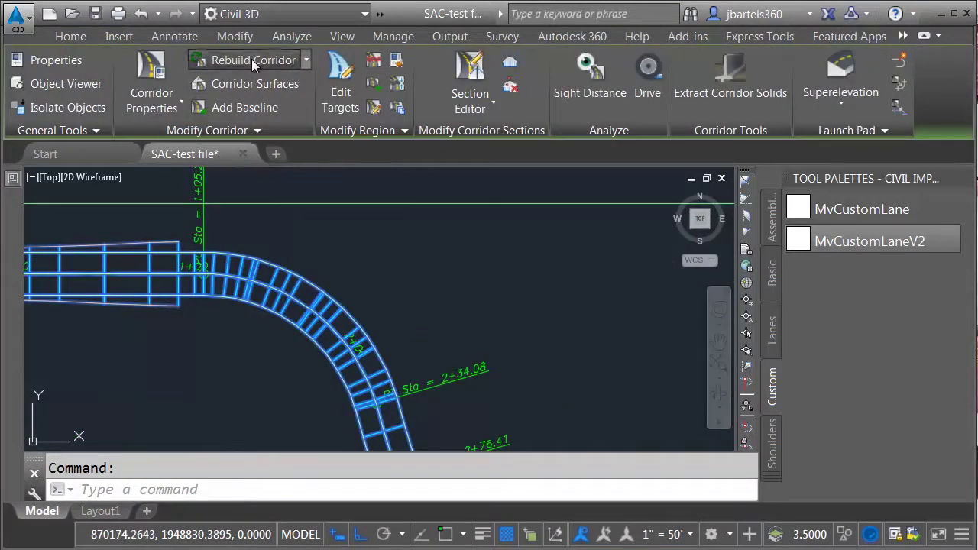
key("Escape")
Inspect the rebuilt corridor in plan and in 3D with the Object Viewer, checking its lanes and edges along the curves.
scroll(345, 240, "down", 5)
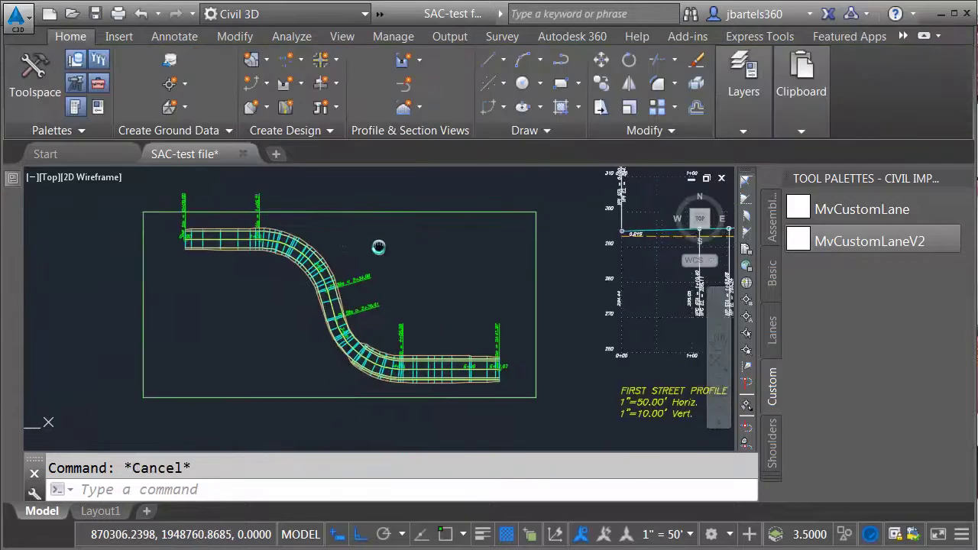
scroll(267, 230, "up", 4)
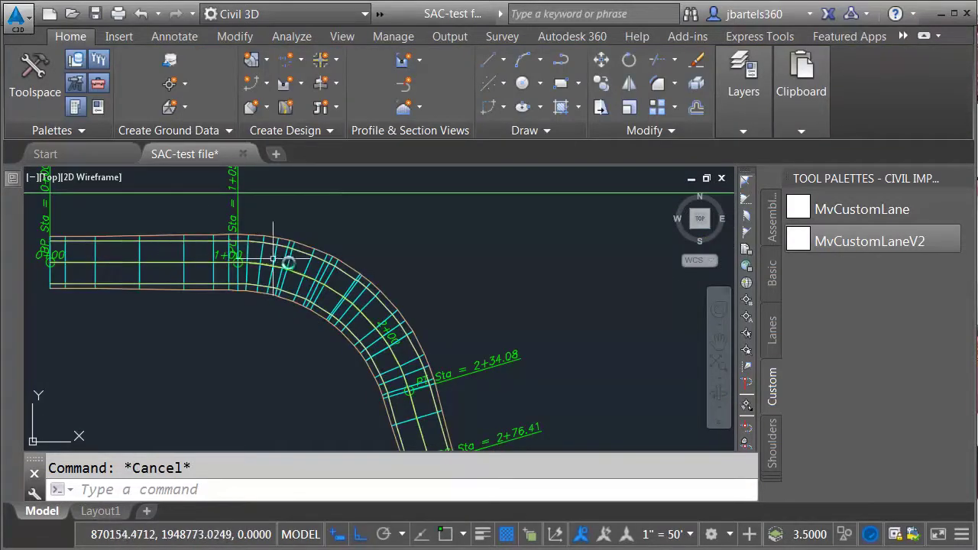
middle_click_drag(413, 356, 400, 283)
left_click(400, 283)
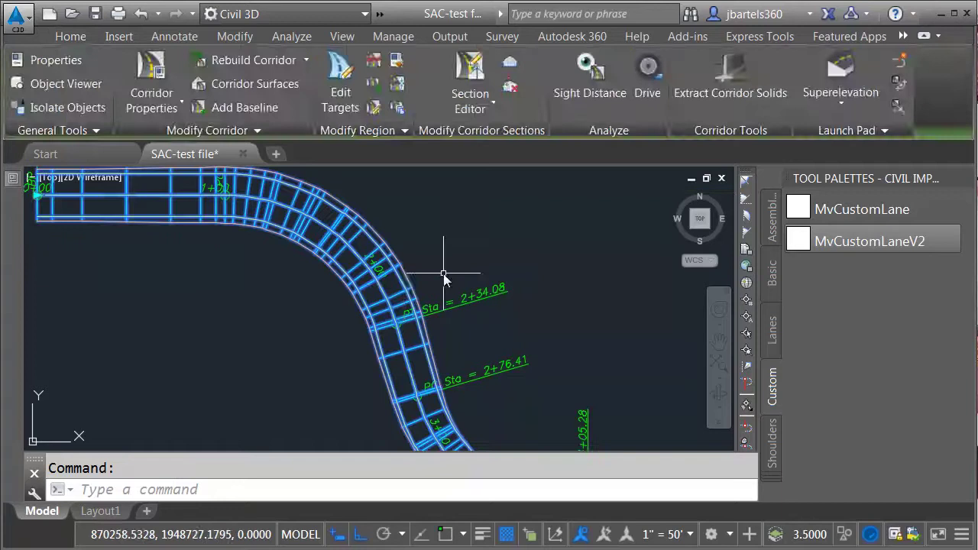
left_click(87, 85)
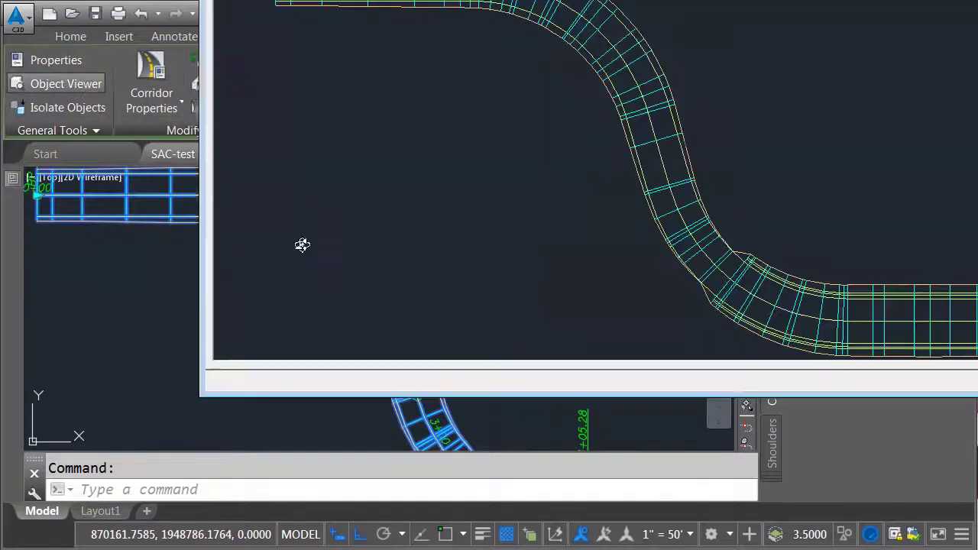
left_click_drag(616, 269, 666, 153)
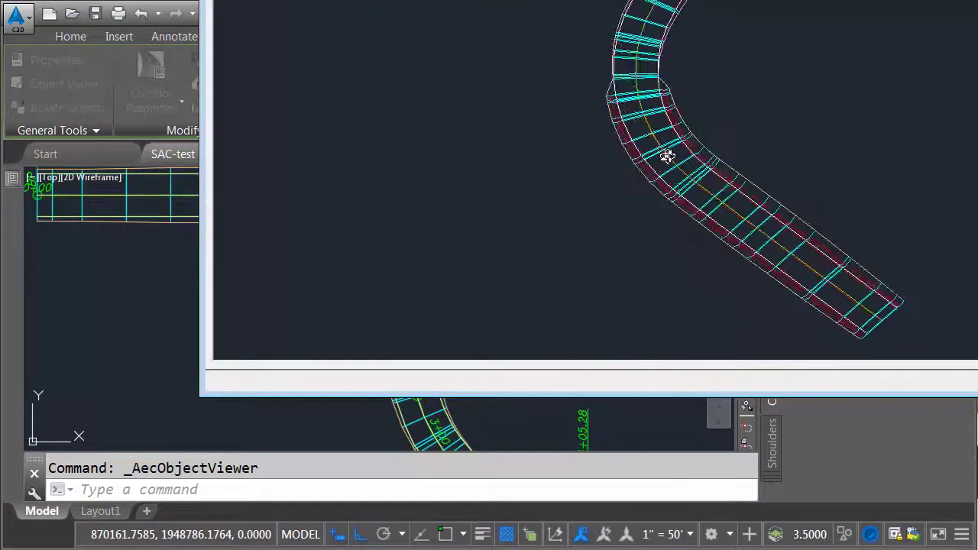
scroll(665, 155, "up", 3)
scroll(604, 189, "up", 2)
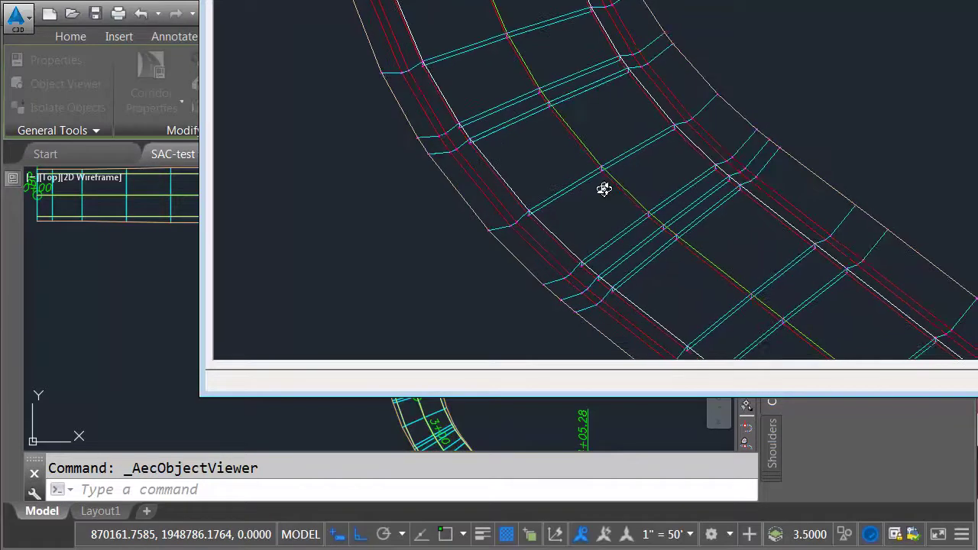
left_click_drag(603, 189, 618, 216)
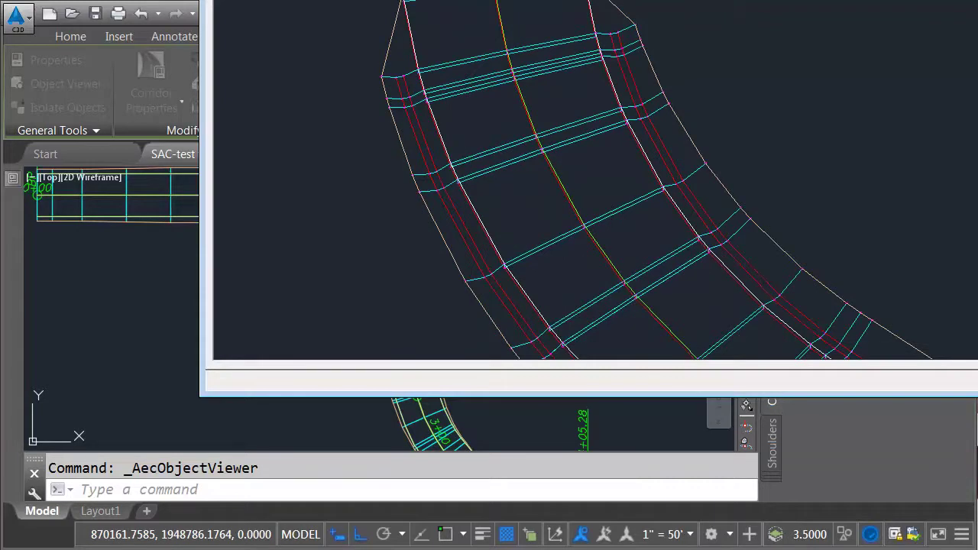
key("Escape")
key("Escape")
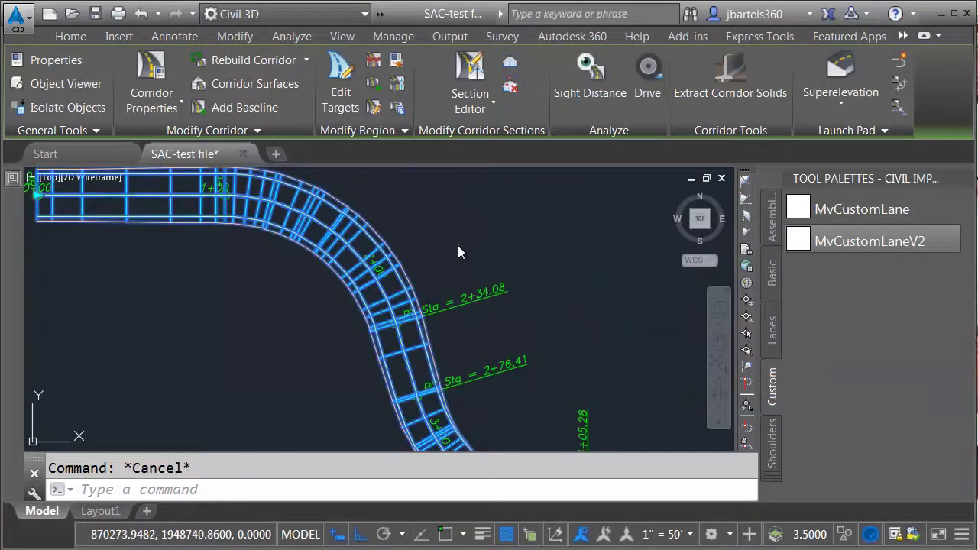
View the whole corridor in plan and show the imperial Basic subassemblies.
scroll(454, 224, "down", 5)
mouse_move(500, 263)
middle_mouse_down()
mouse_move(430, 274)
mouse_move(400, 290)
middle_mouse_up()
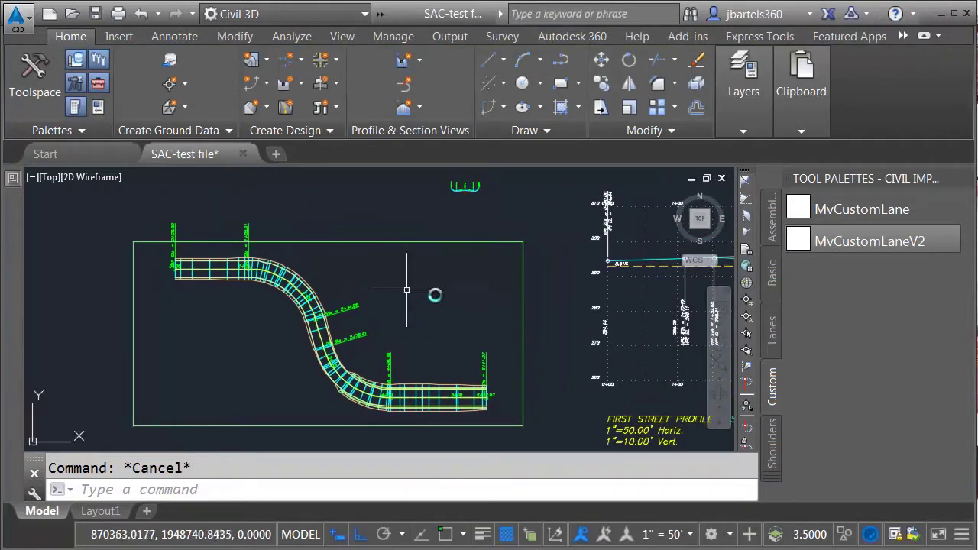
left_click(771, 275)
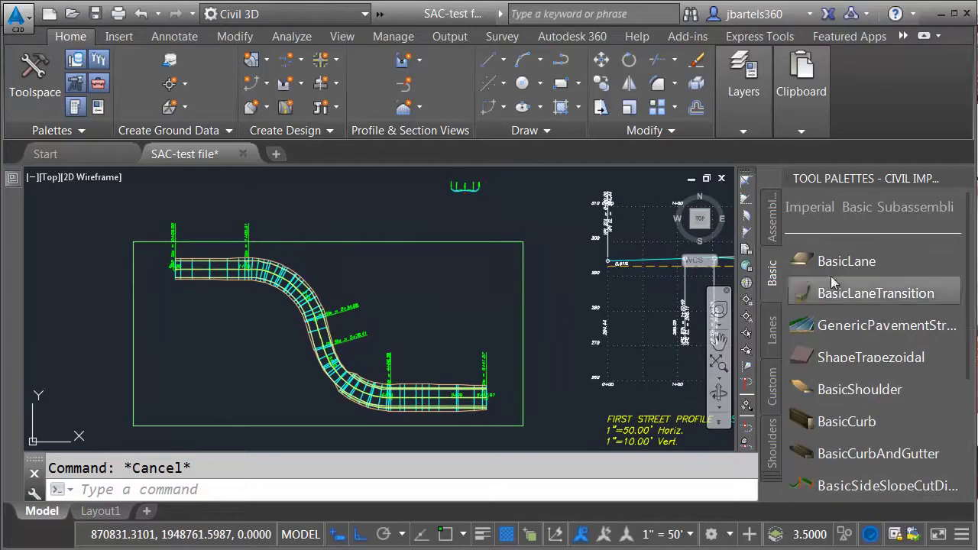